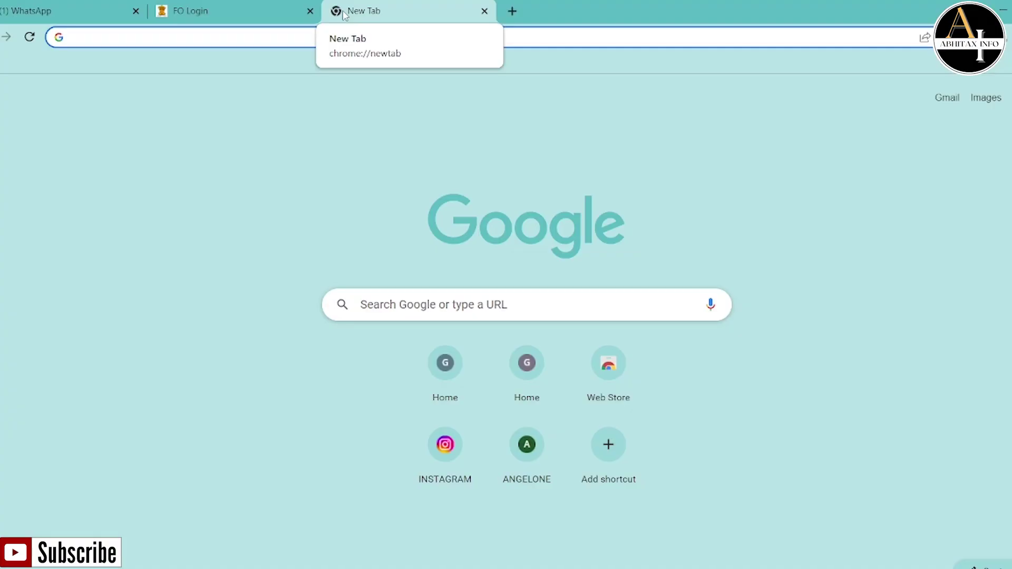
Step: Search 'latest embridge download' and download emBridge (1).exe from eMudhra's Download & install page
type("LET")
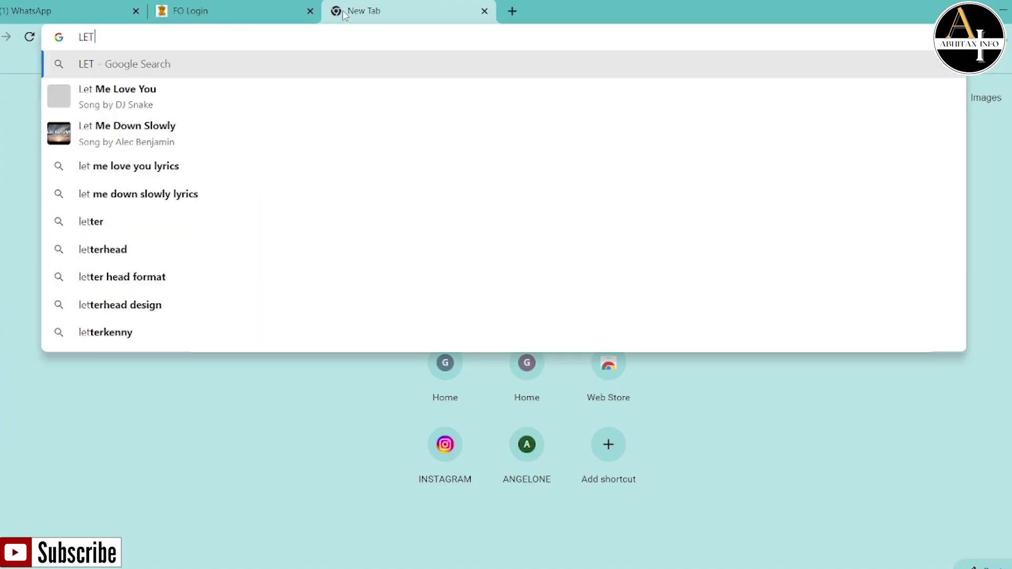
type("EST ")
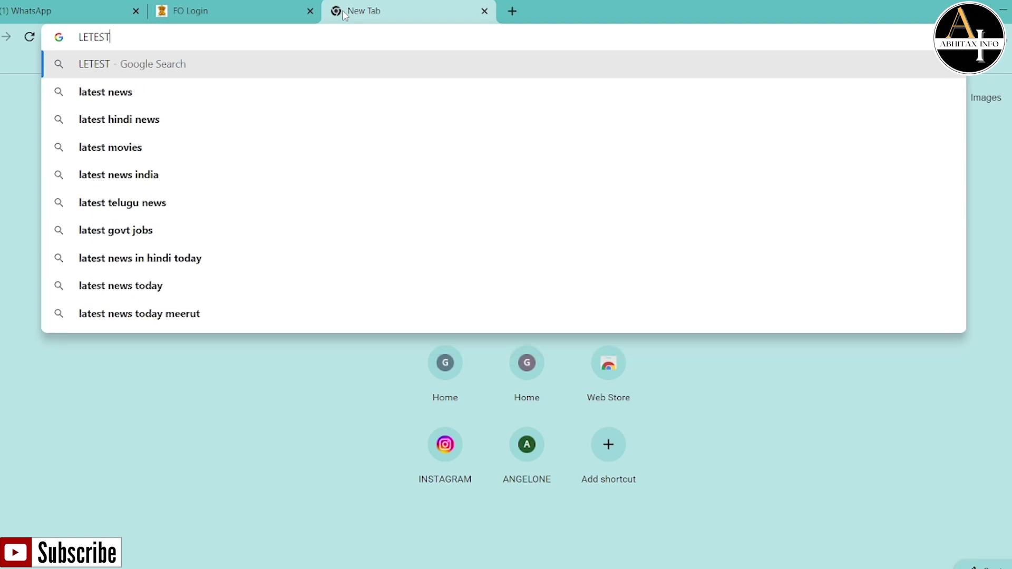
type("EM")
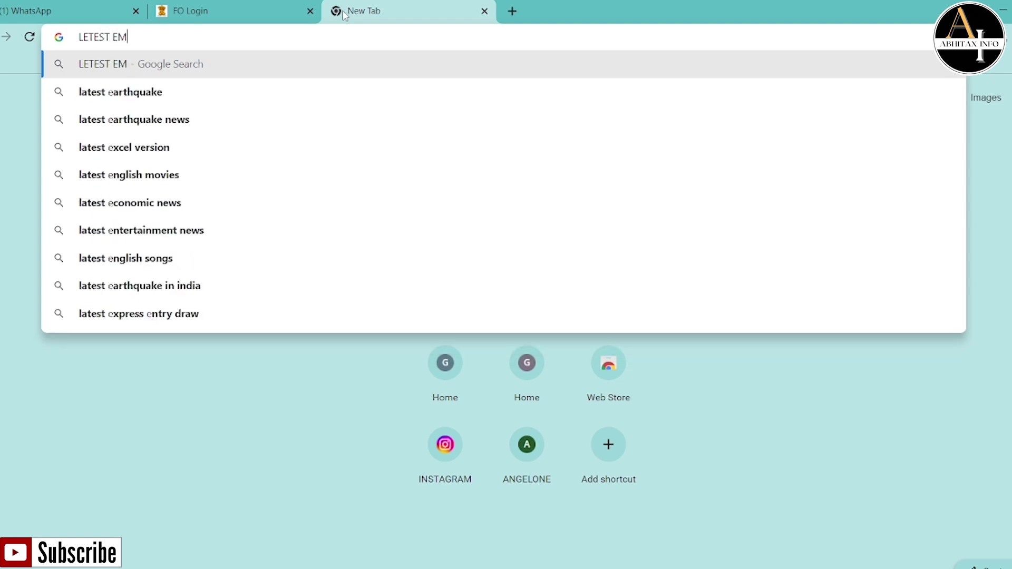
type("BR")
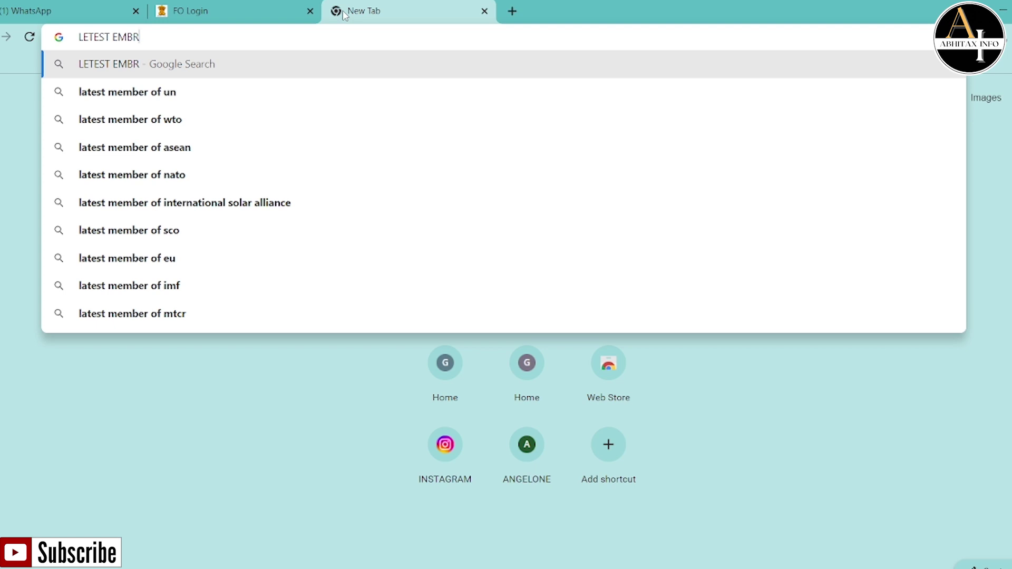
key("BackSpace")
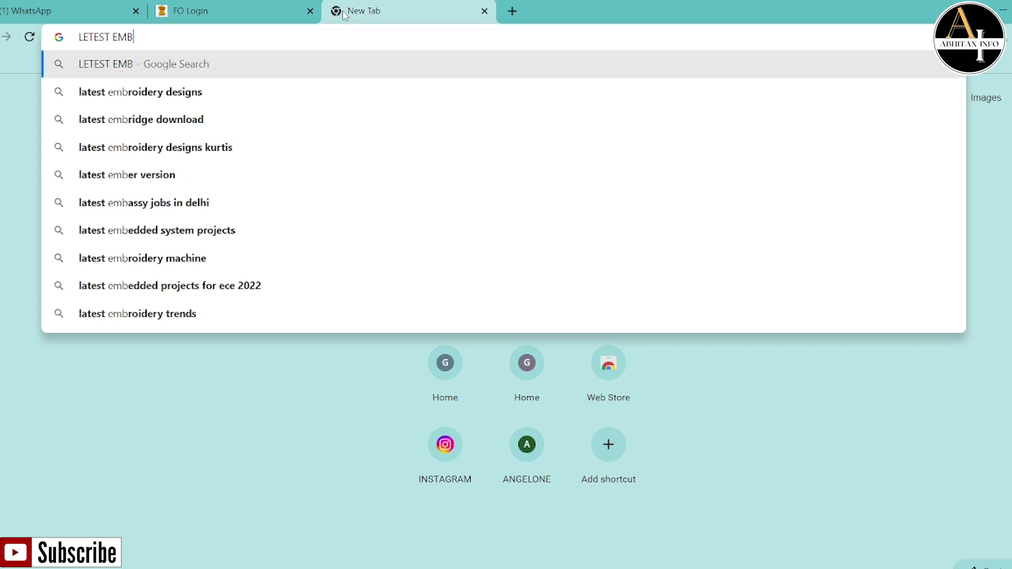
key("Down")
key("Down")
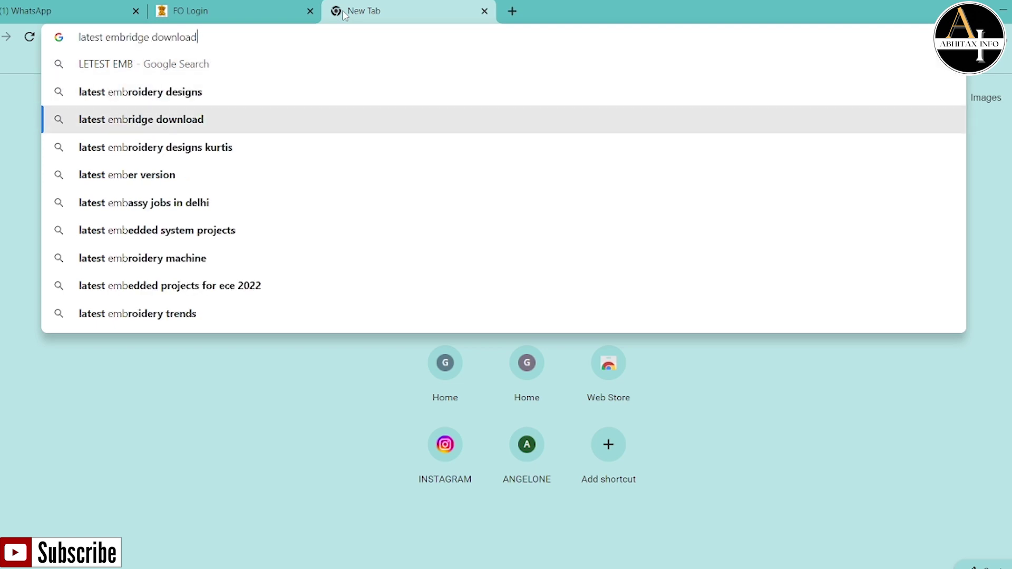
key("Return")
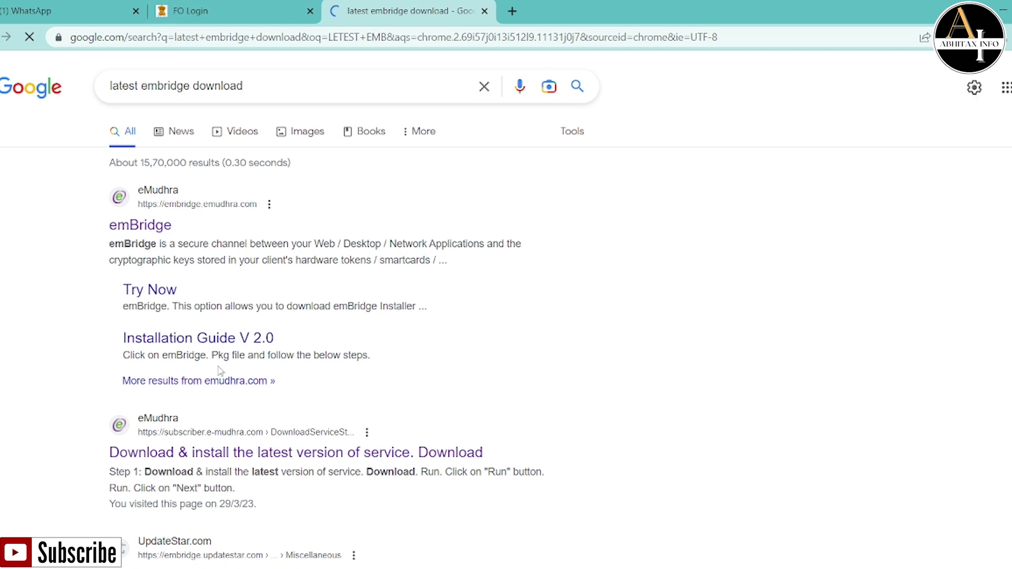
left_click(218, 457)
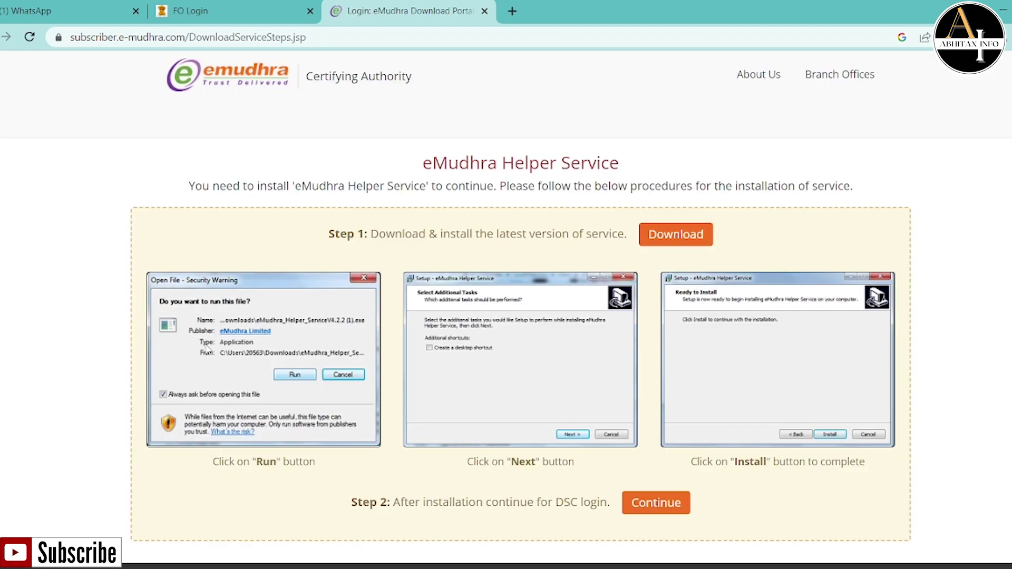
left_click(667, 238)
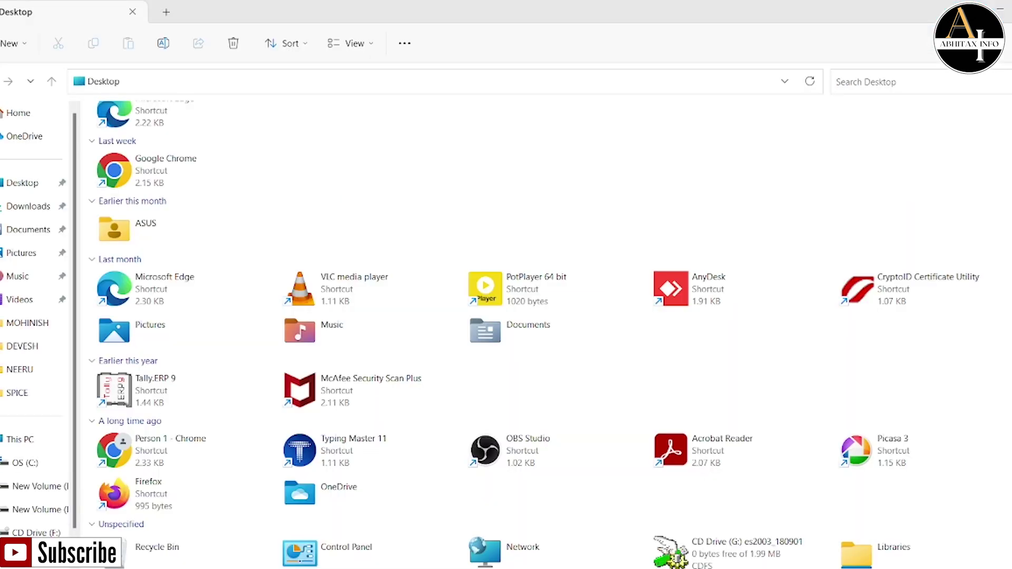
Step: Copy emBridge (1) from Downloads and paste it into New Volume (D:) beside the other installers
left_click(32, 206)
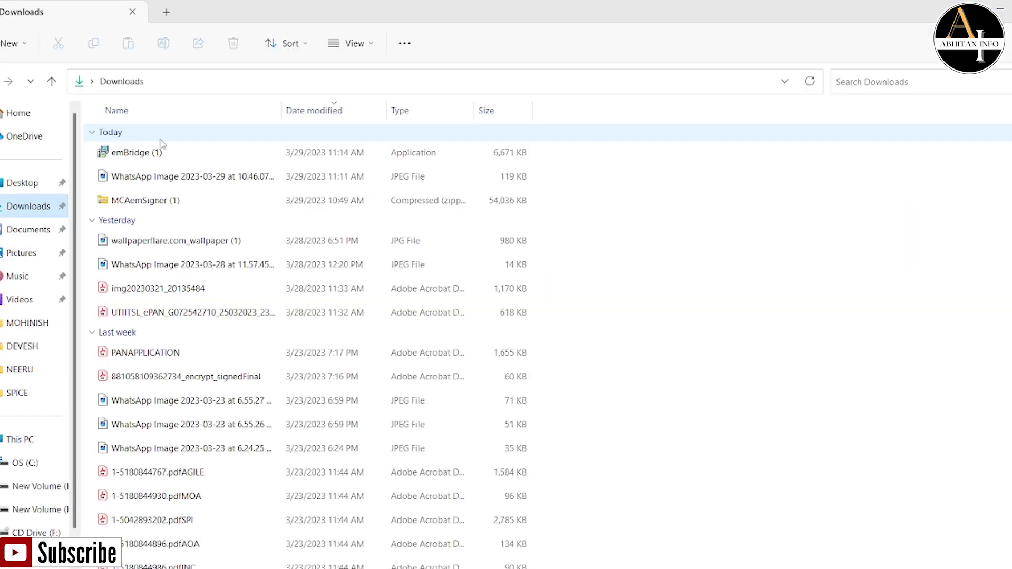
left_click(153, 152)
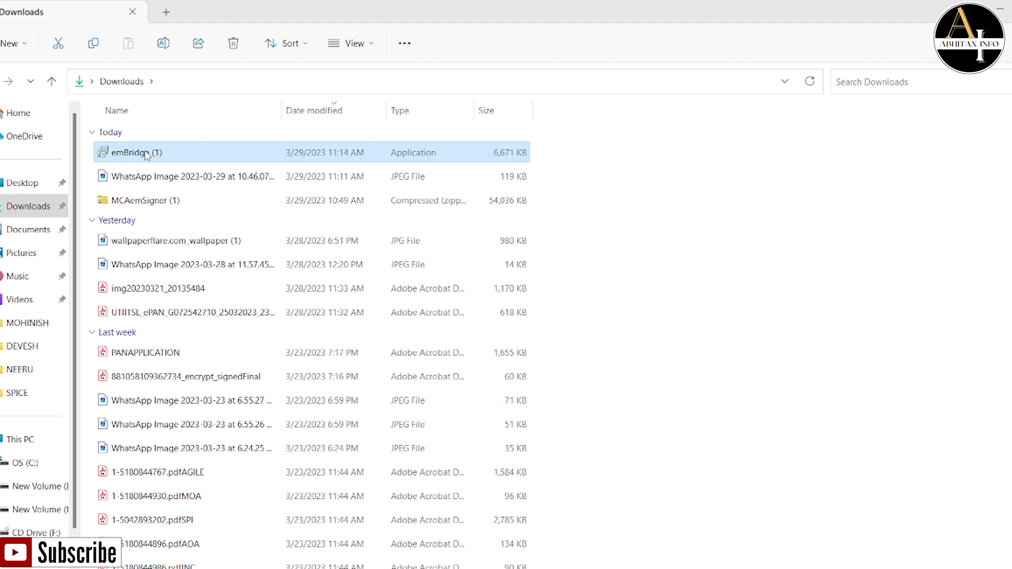
left_click(40, 485)
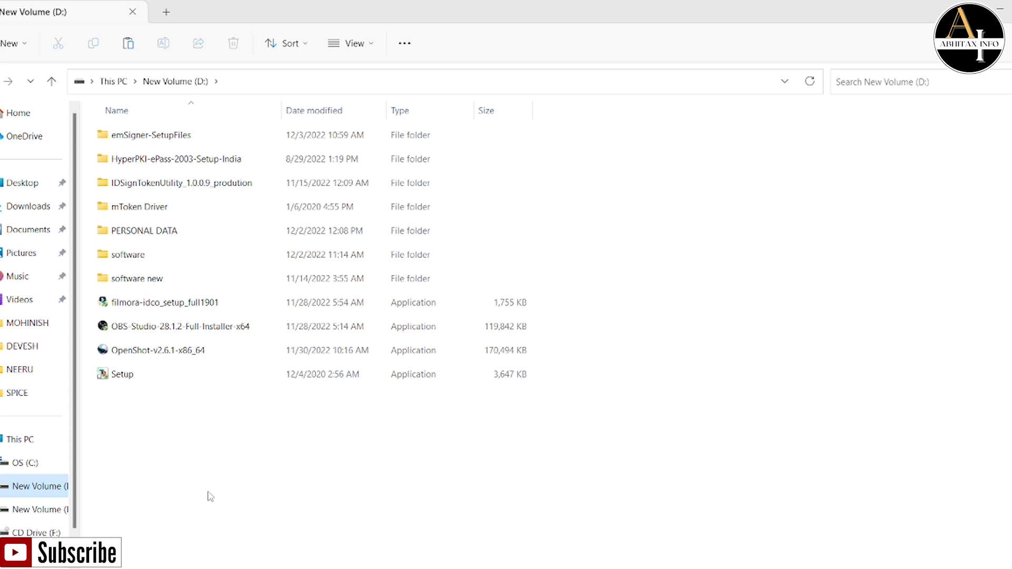
key("ctrl+v")
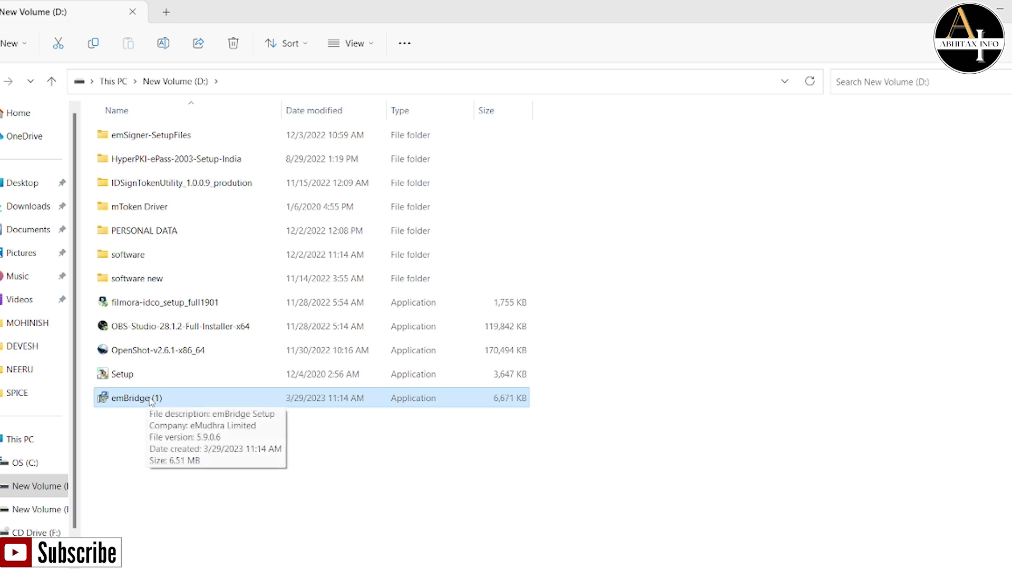
mouse_move(137, 397)
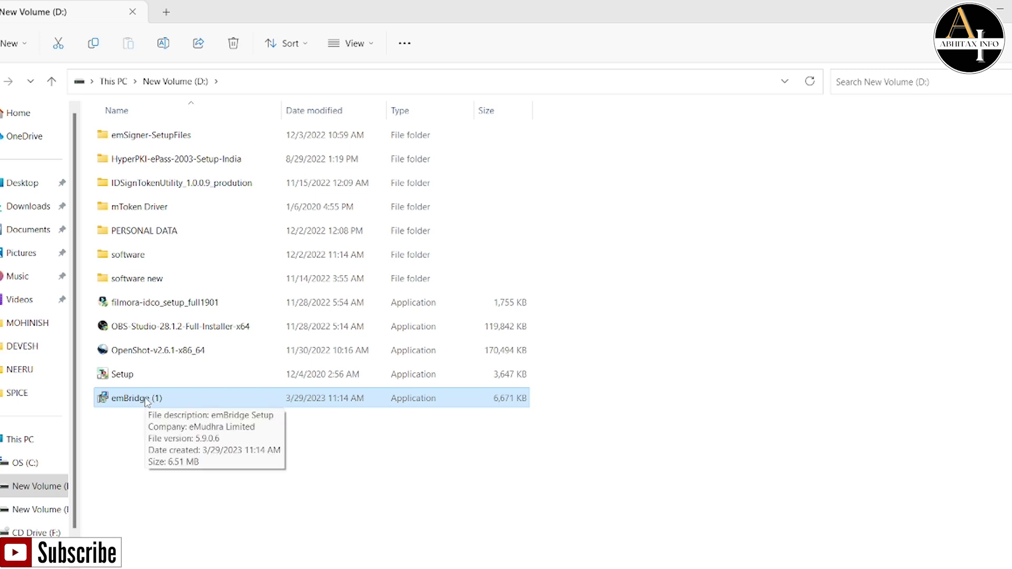
Step: Run emBridge (1) with 'Create a desktop shortcut' ticked, install over the running version, and finish
double_click(147, 400)
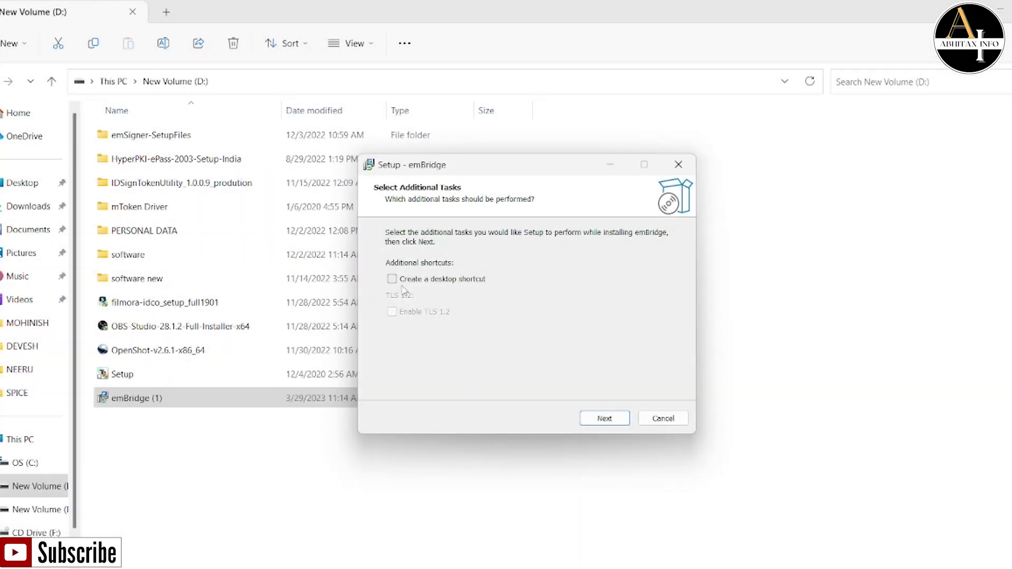
left_click(391, 279)
left_click(588, 420)
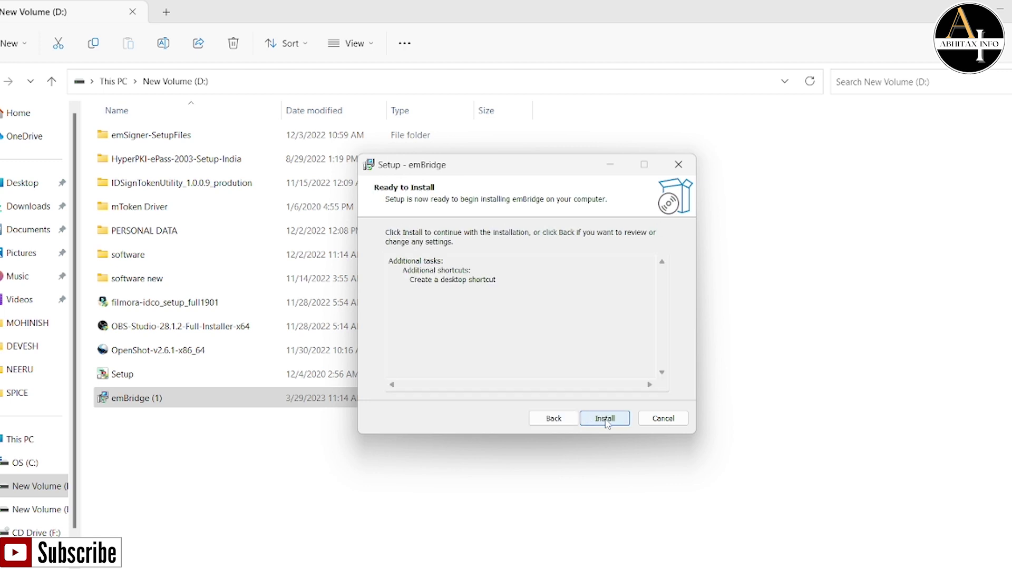
left_click(605, 420)
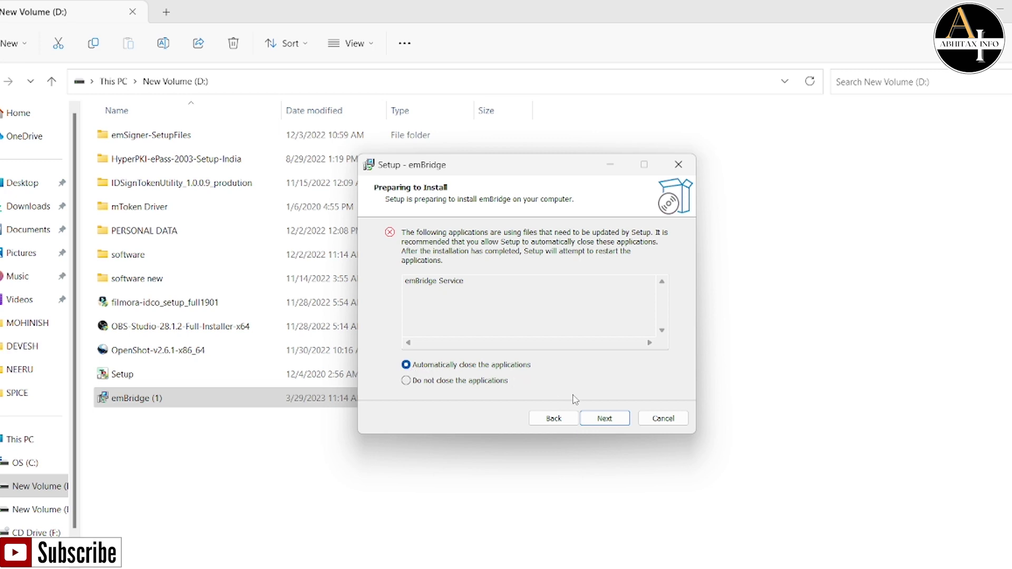
left_click(601, 420)
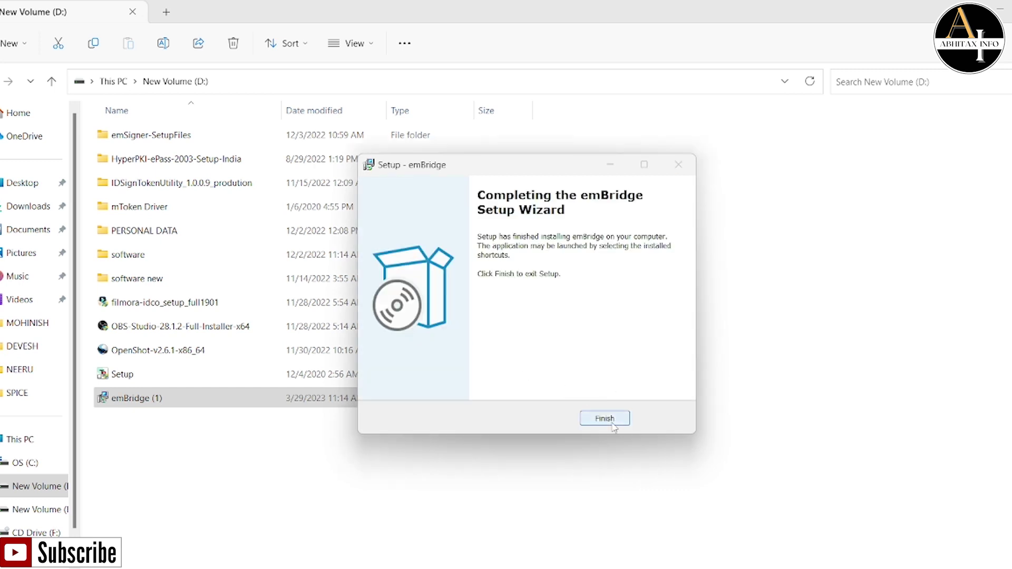
left_click(604, 419)
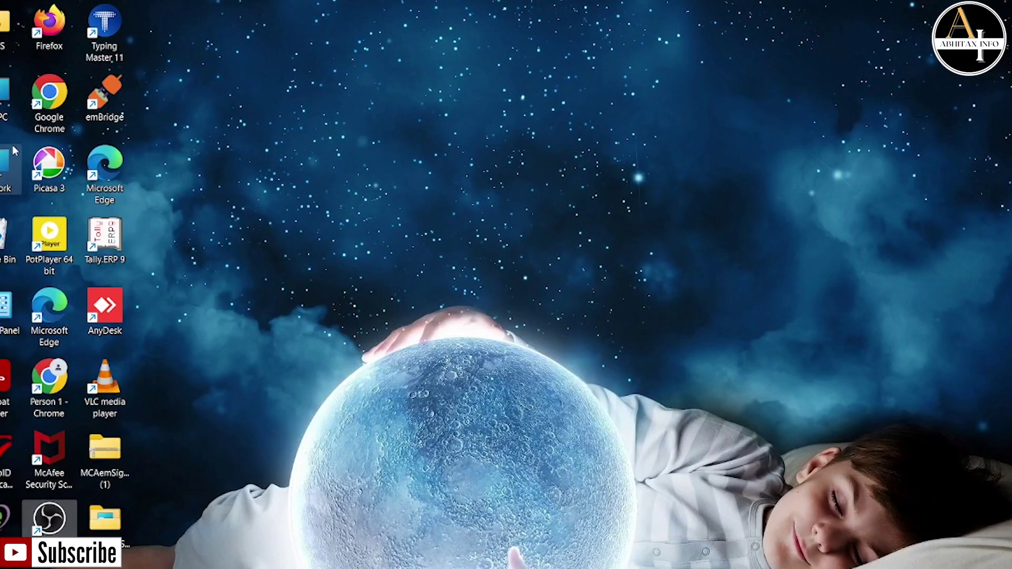
Step: Launch emBridge as administrator, refresh to confirm the service is Running, and hide its window
right_click(116, 98)
left_click(189, 165)
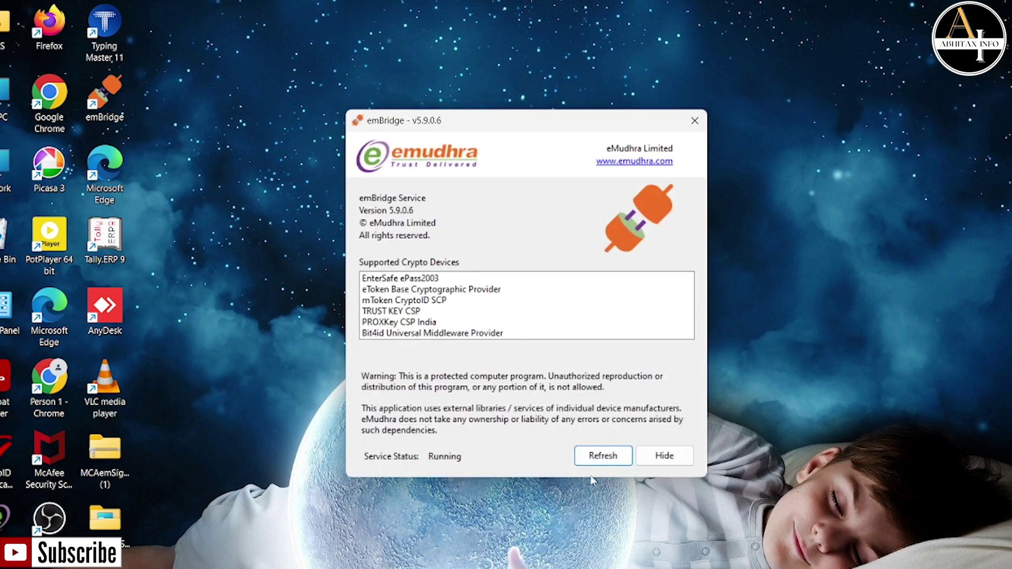
left_click(600, 457)
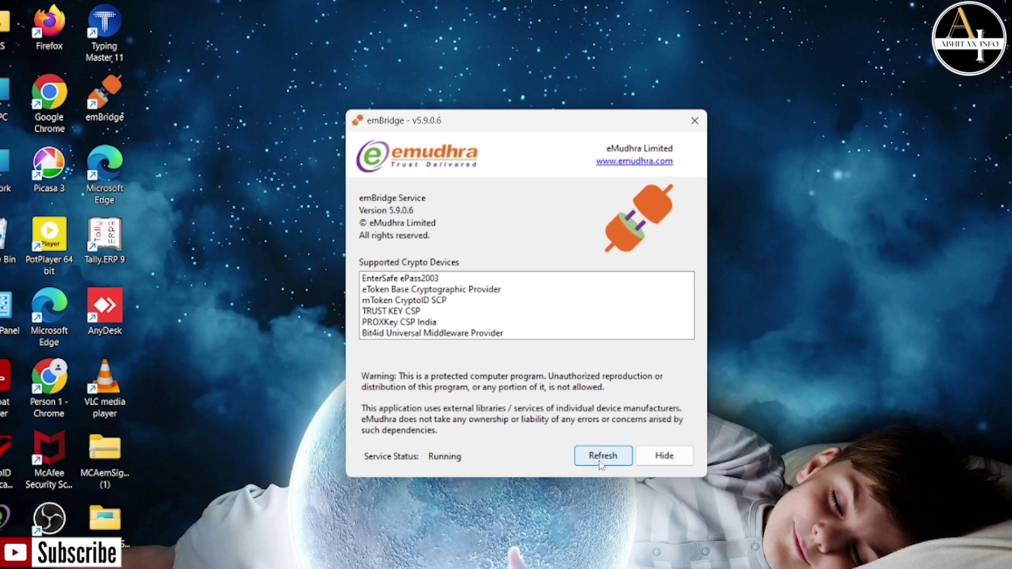
left_click(647, 463)
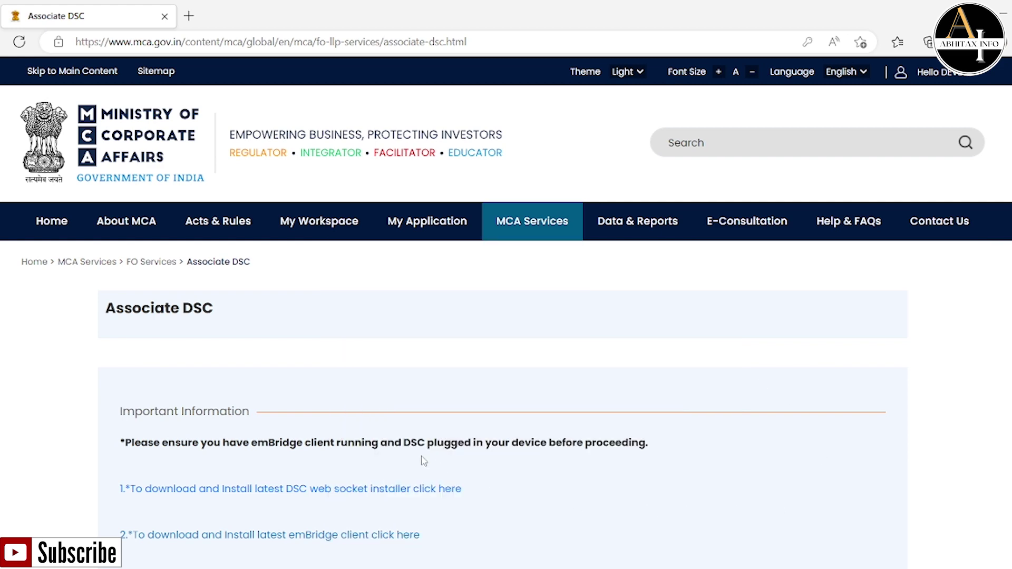
Step: Download MCAemSigner (2).zip from the Associate DSC page's web socket installer link, set to open when done
scroll(422, 459, "down", 3)
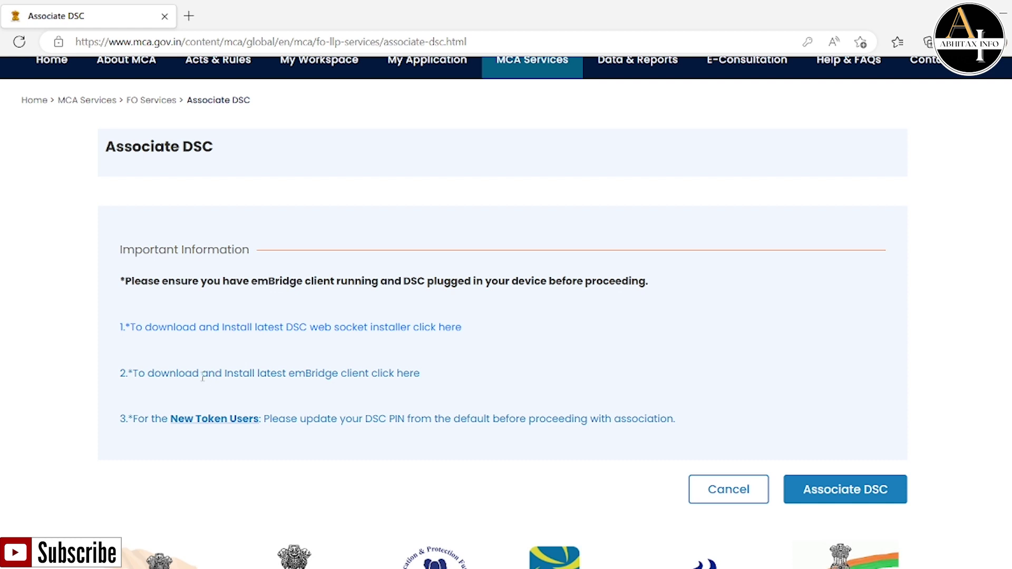
double_click(226, 371)
left_click(342, 378)
left_click(255, 331)
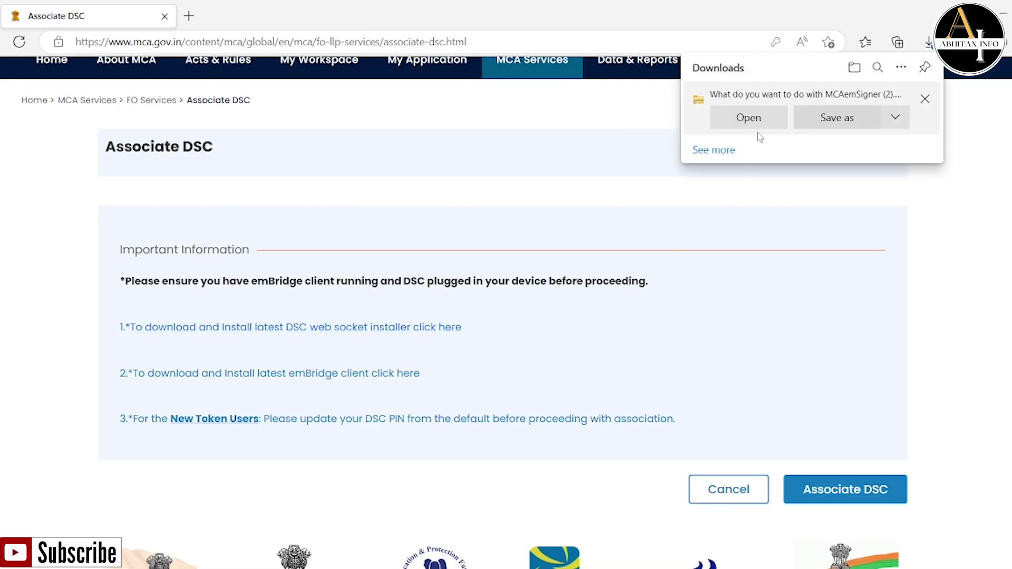
left_click(747, 118)
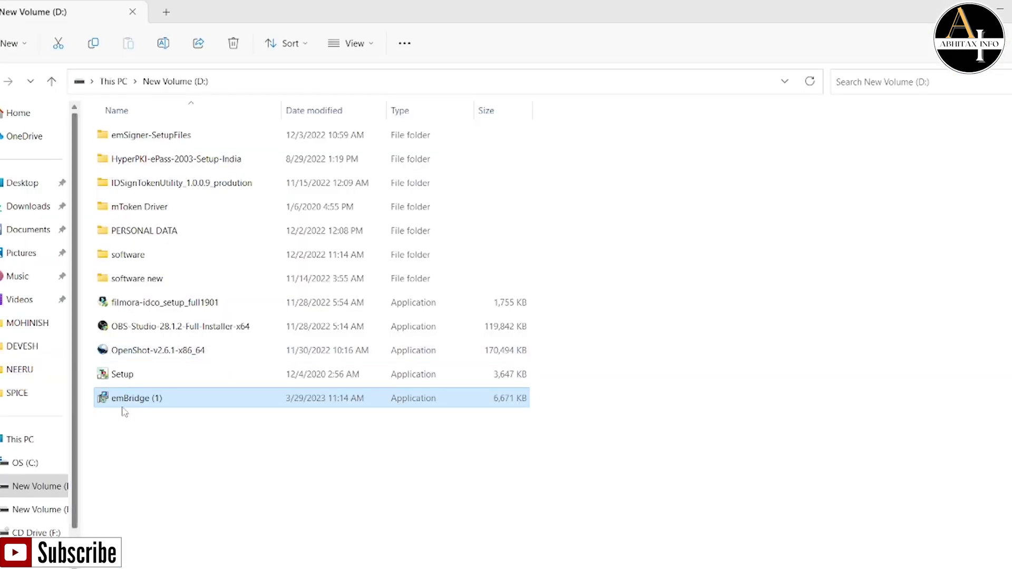
Step: Copy the MCAemSigner (1) zip from Downloads onto New Volume (D:)
left_click(23, 207)
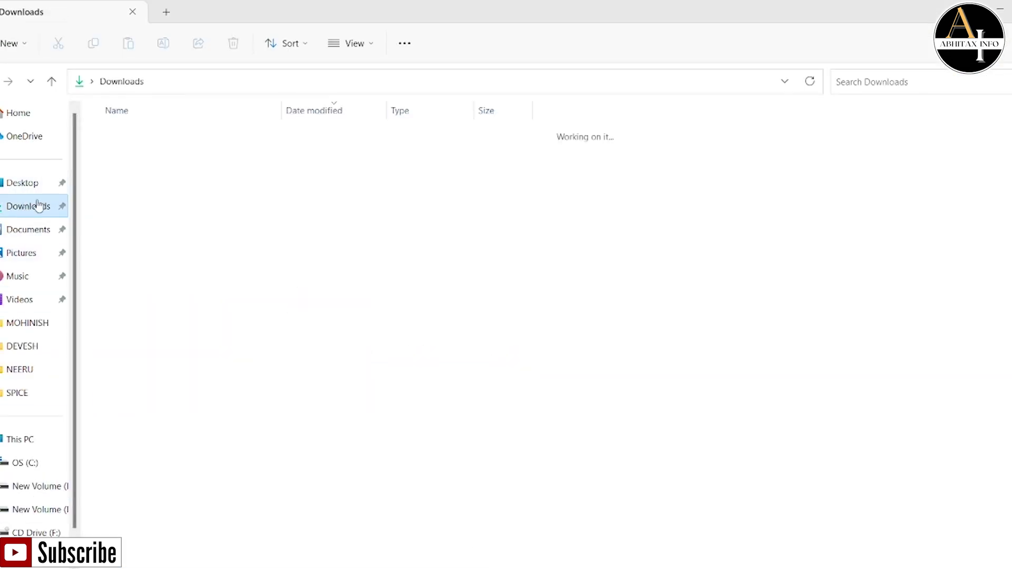
left_click(182, 175)
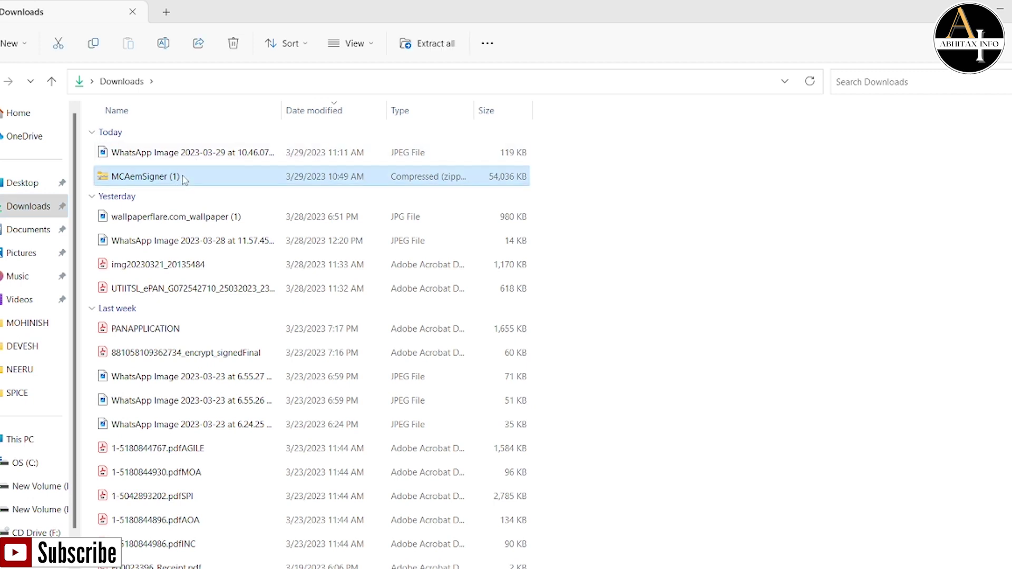
left_click(32, 485)
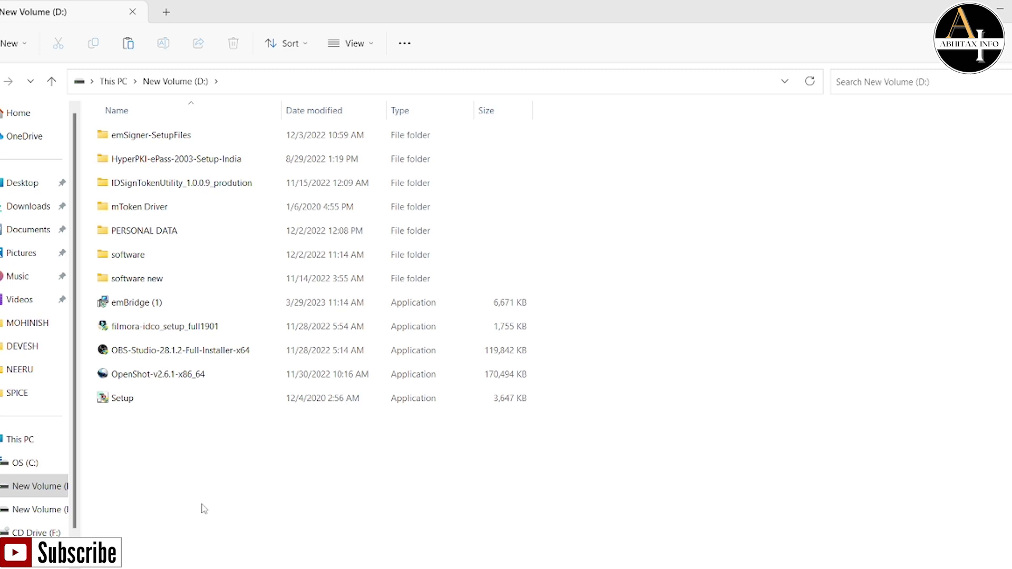
key("ctrl+v")
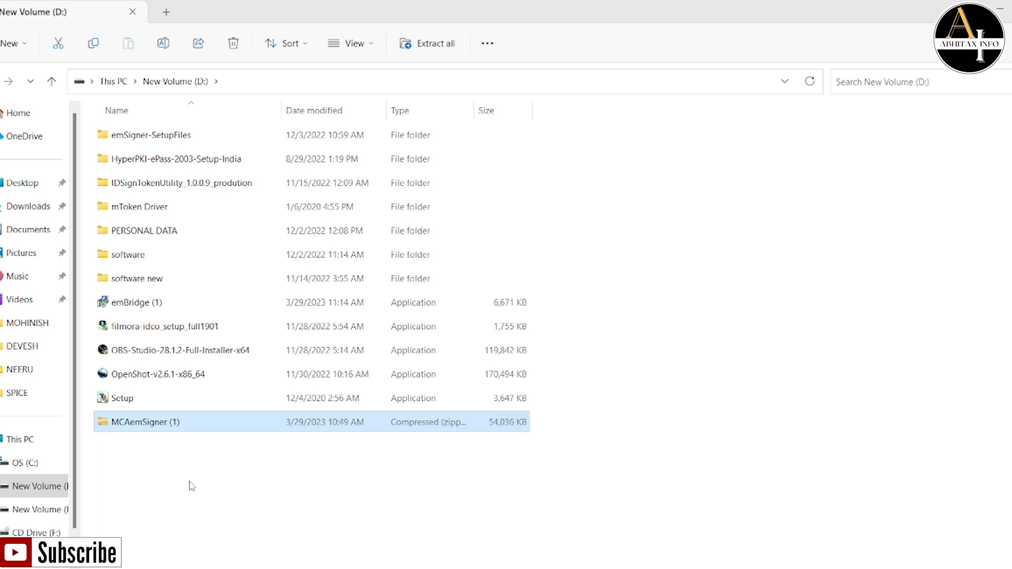
Step: Extract the MCAemSigner zip here on D:, replacing the existing emSigner files
right_click(169, 430)
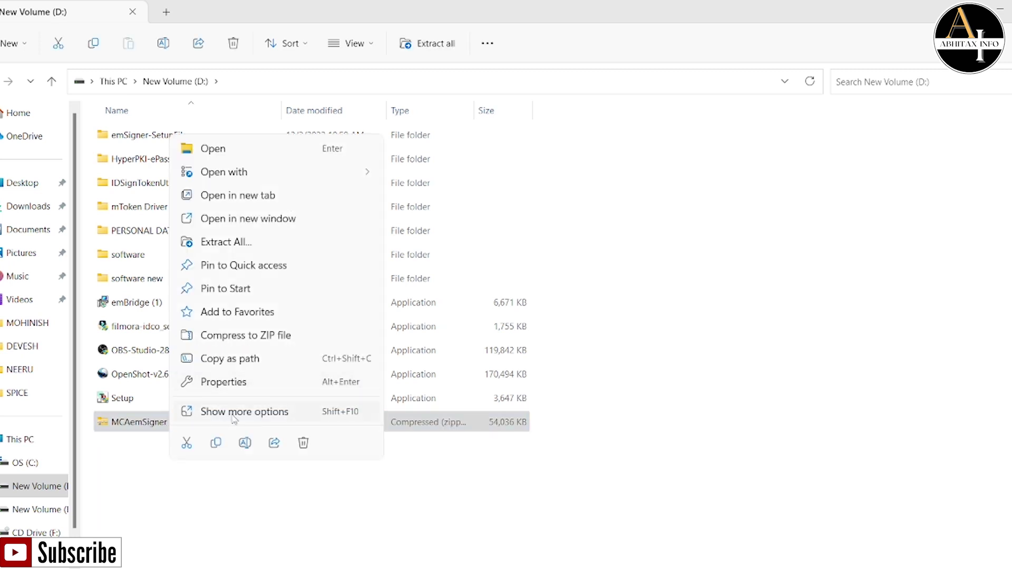
left_click(232, 474)
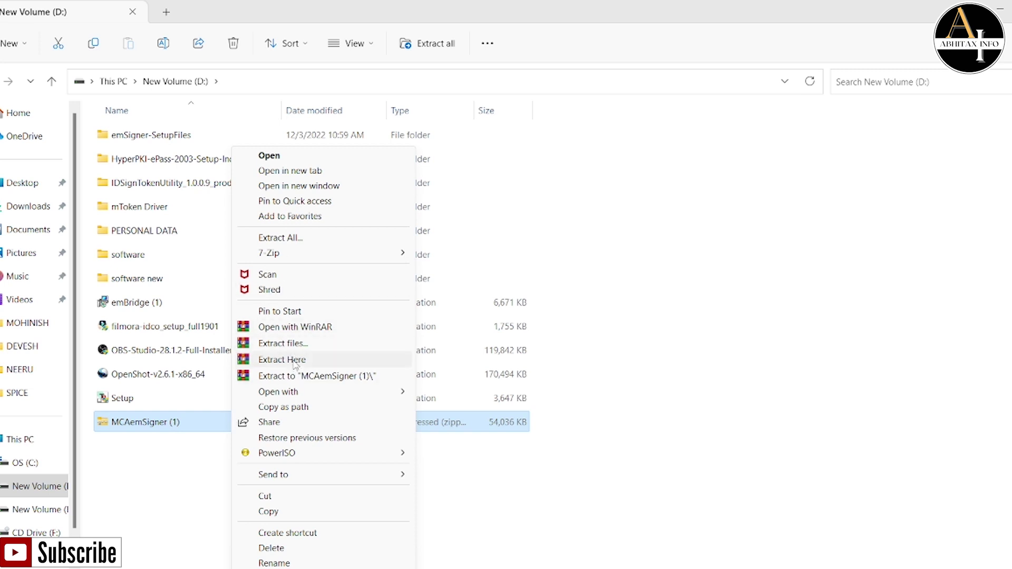
left_click(282, 360)
left_click(449, 393)
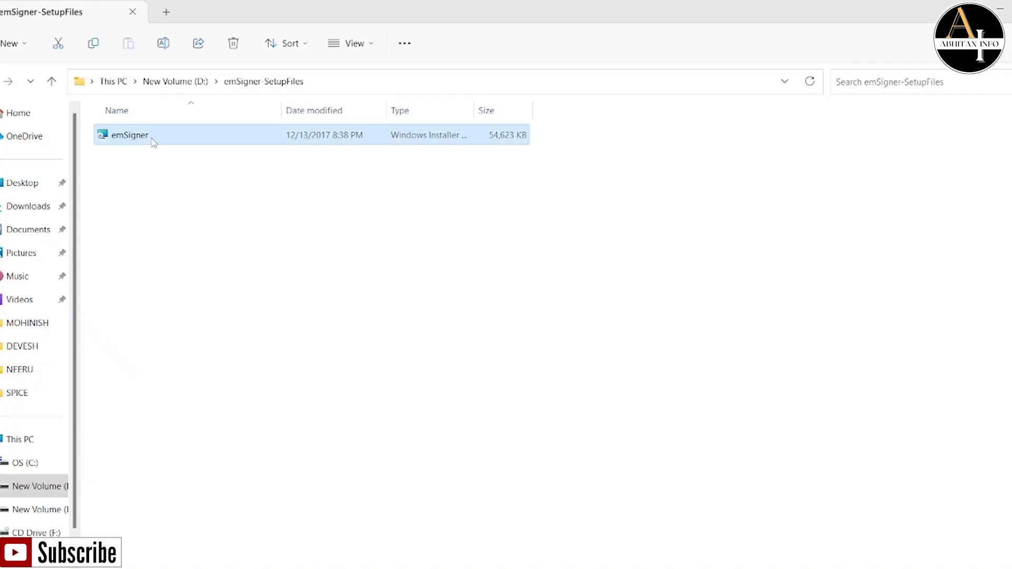
Step: Run the emSigner installer in Repair mode, accept the reboot notice, and close the prematurely ended wizard
double_click(152, 139)
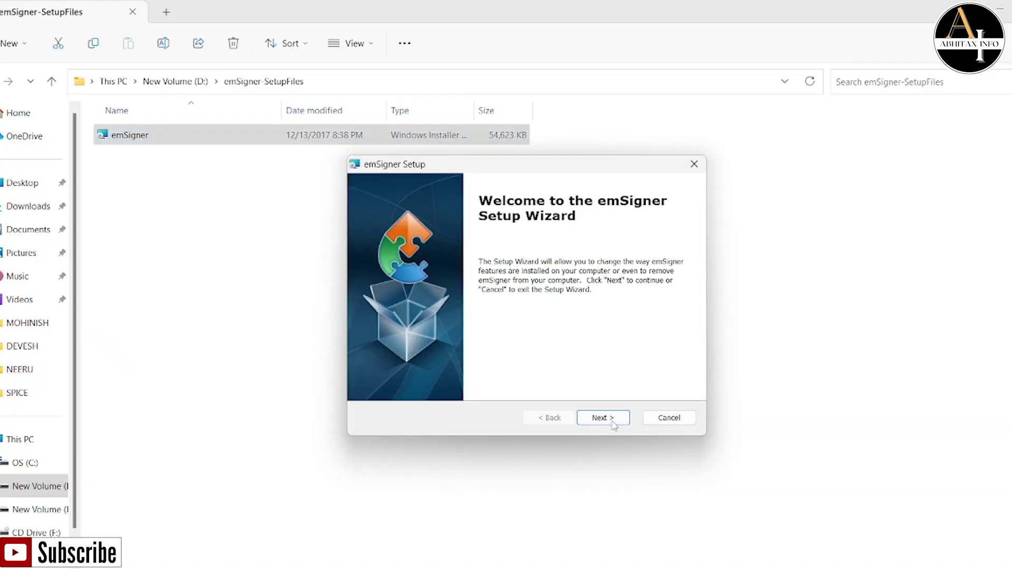
left_click(600, 417)
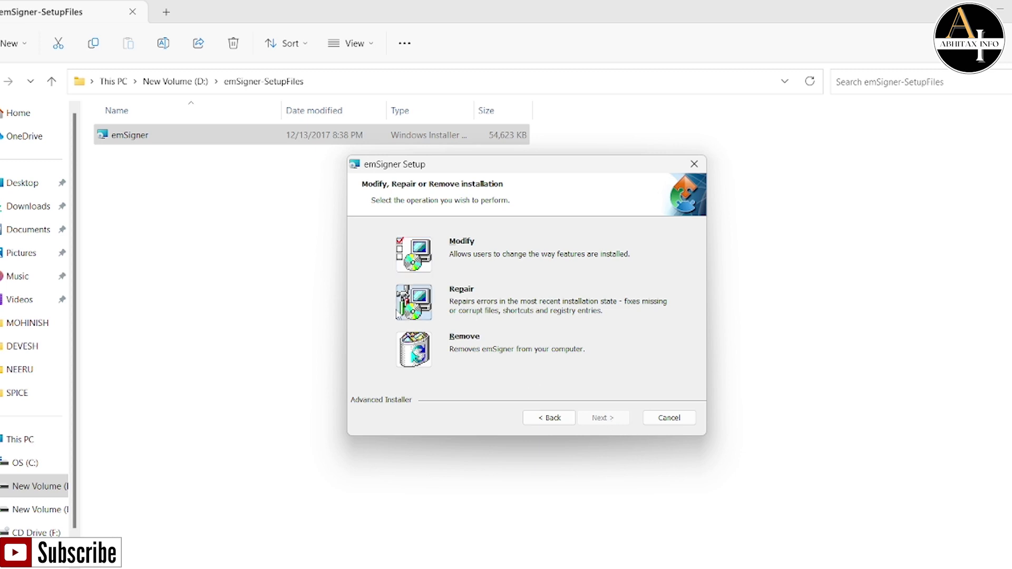
left_click(426, 316)
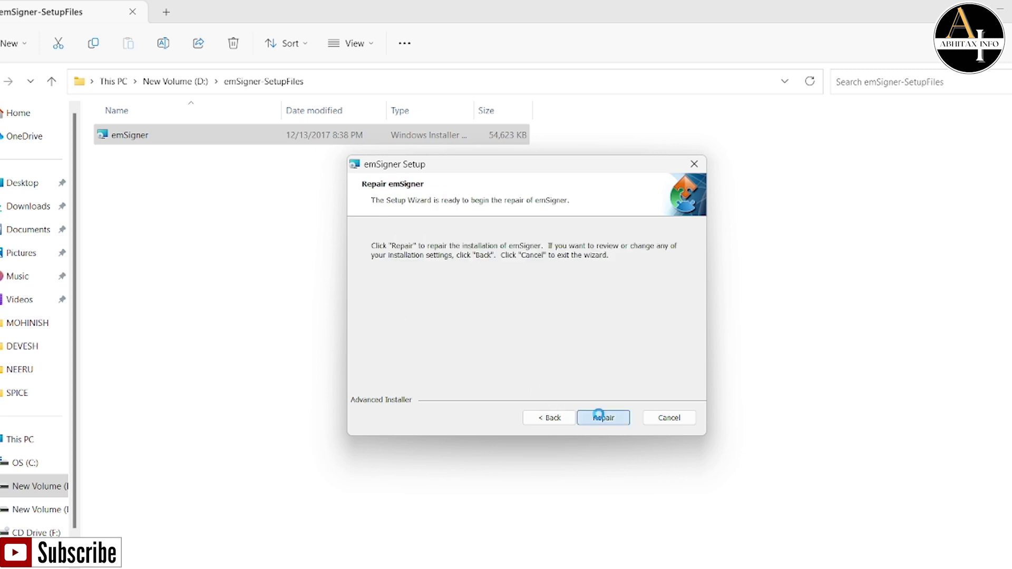
left_click(599, 416)
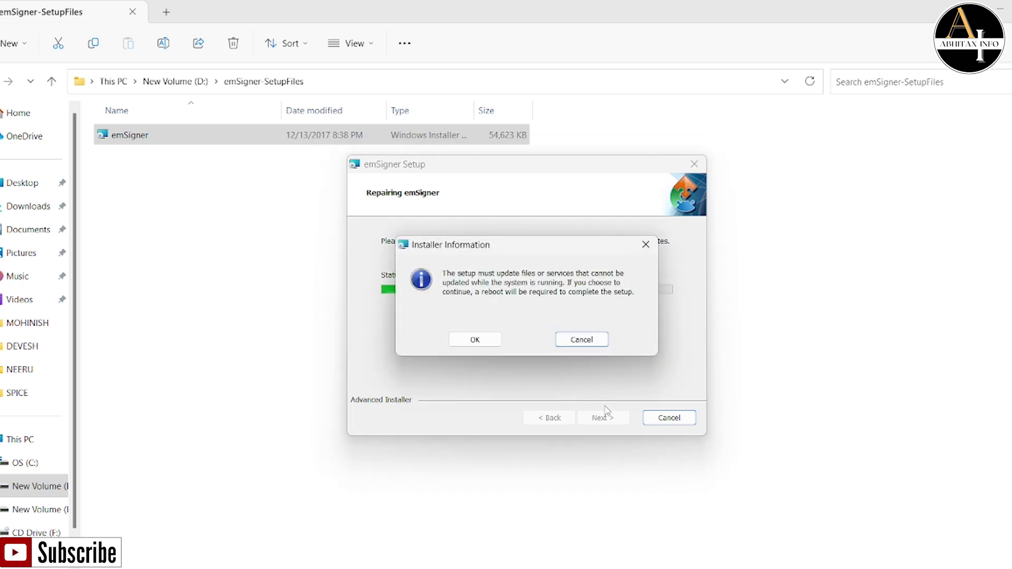
left_click(477, 340)
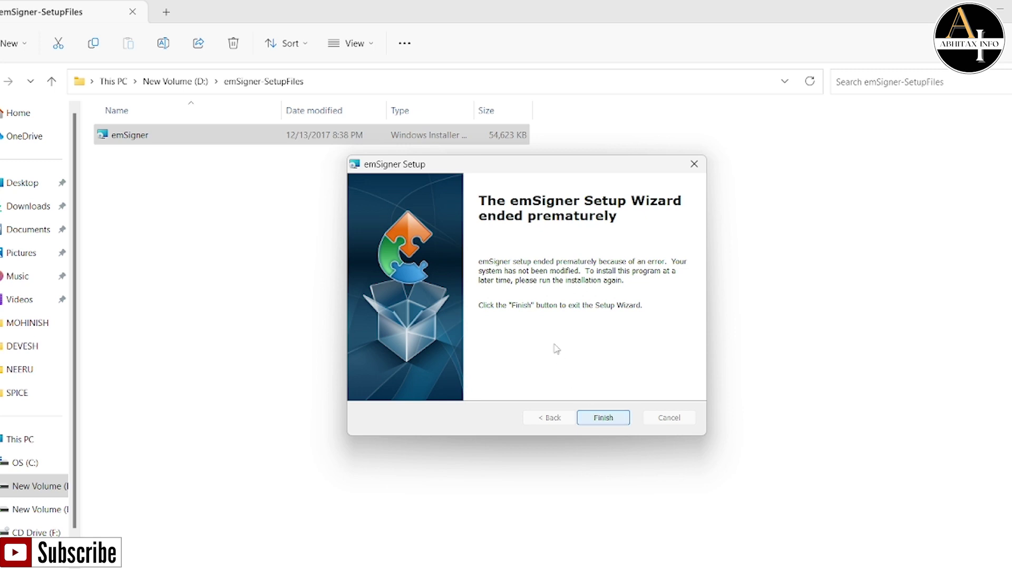
left_click(601, 417)
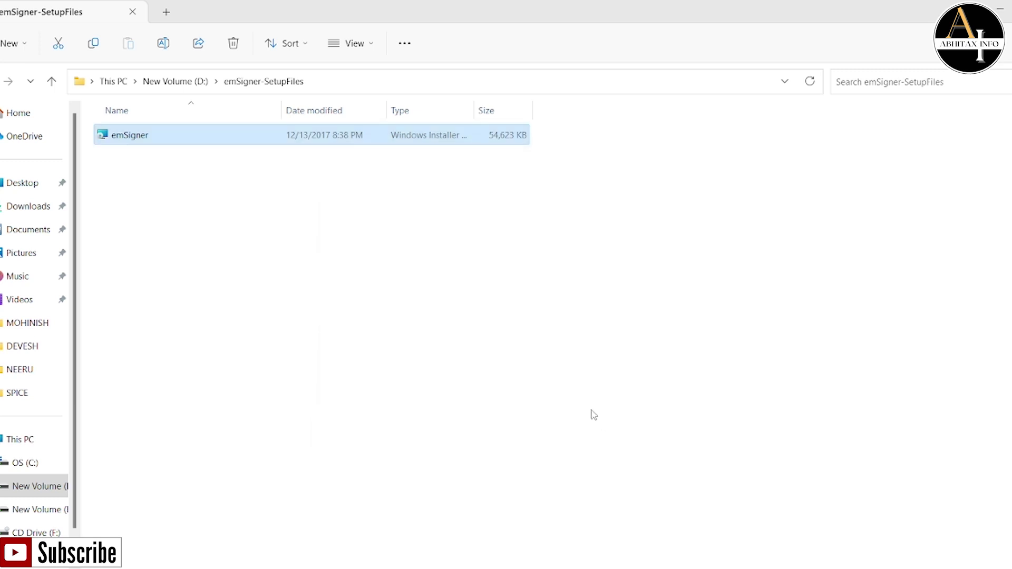
Step: Open mca.gov.in in a new tab in place of the old Associate DSC tab
left_click(52, 83)
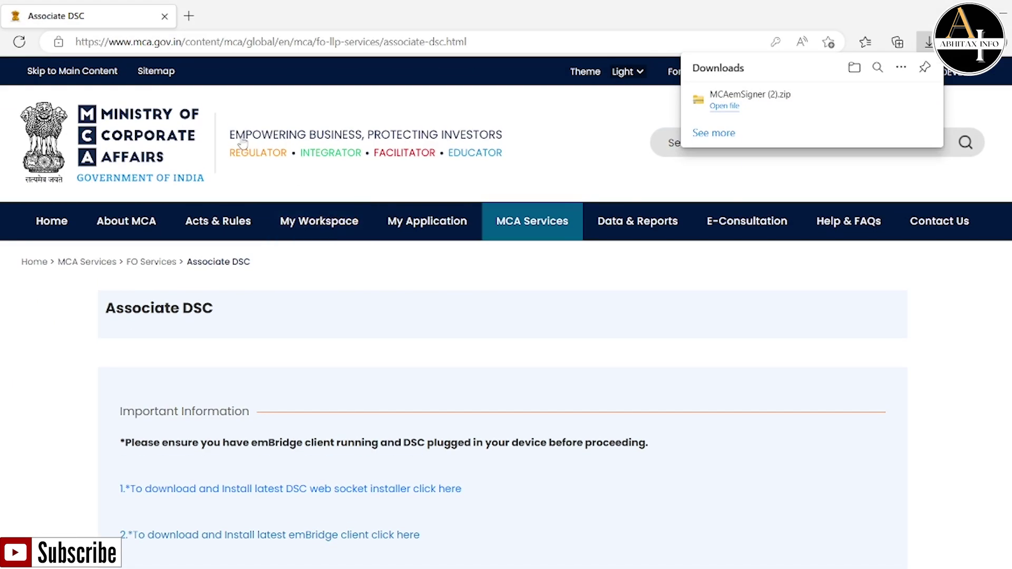
left_click(189, 16)
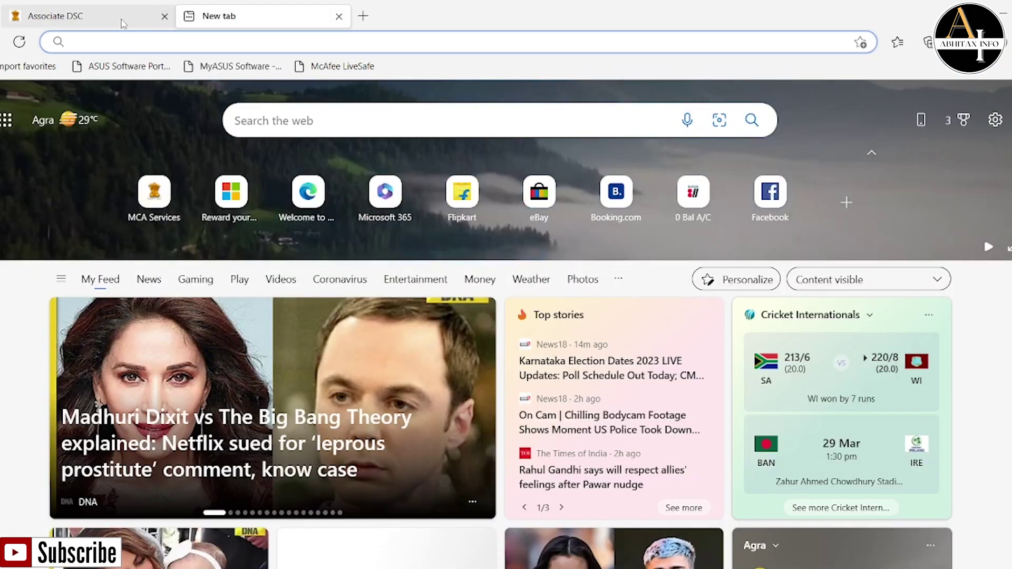
left_click(165, 17)
left_click(109, 36)
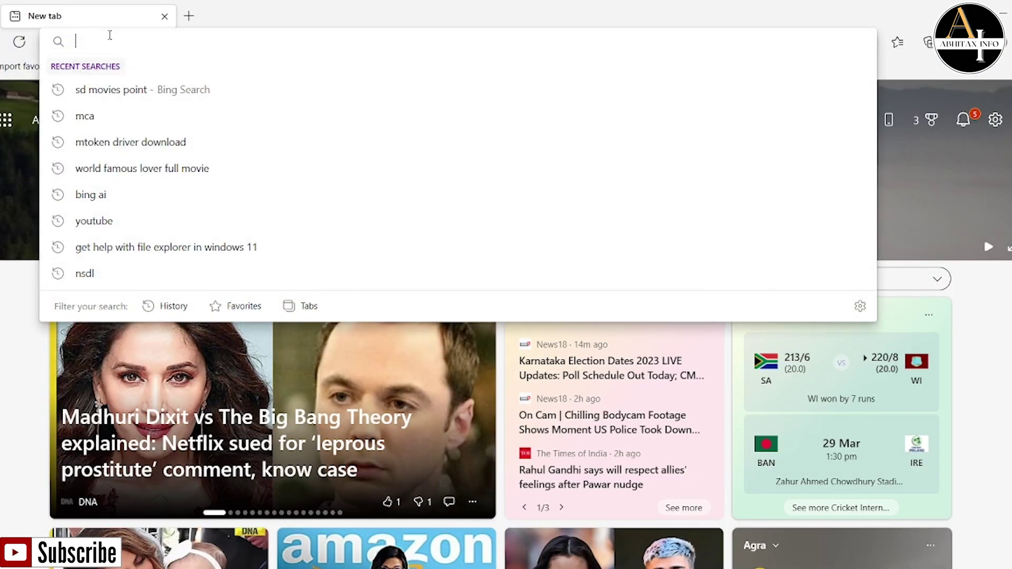
type("MCA")
left_click(187, 67)
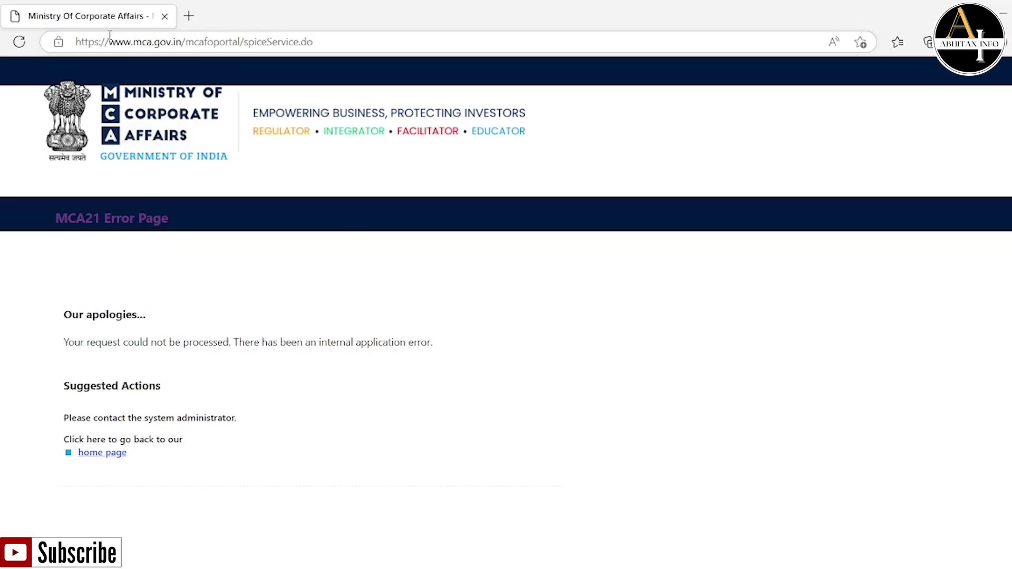
Step: Go from the MCA home page to MCA Services > FO Services > Associate DSC and start association
left_click(97, 453)
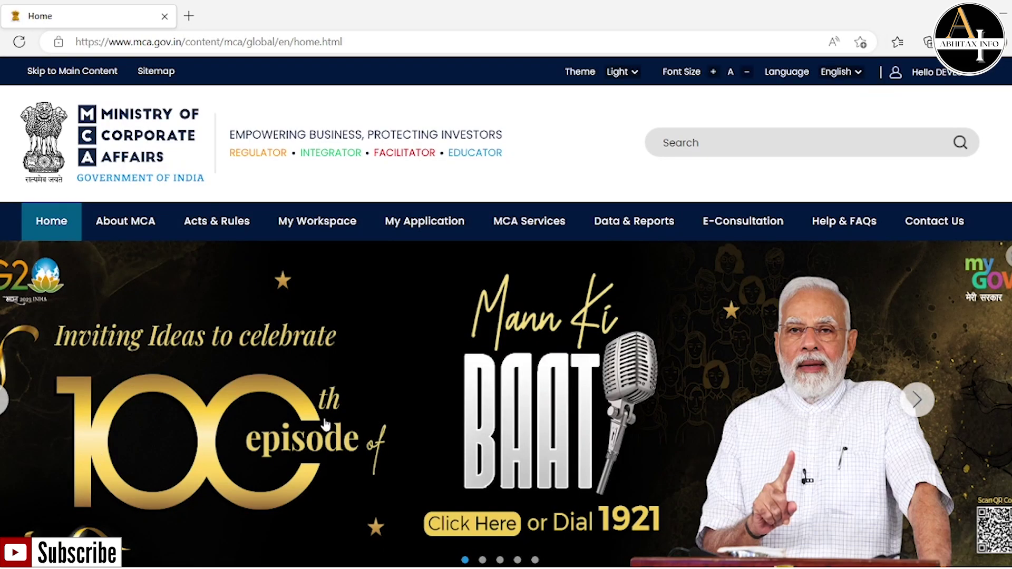
mouse_move(529, 221)
mouse_move(369, 332)
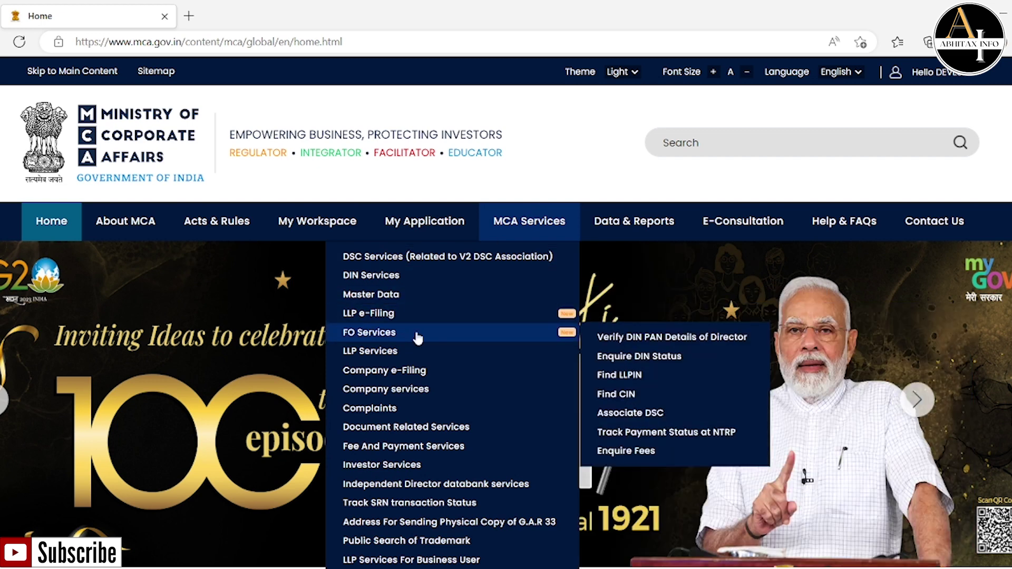
left_click(629, 423)
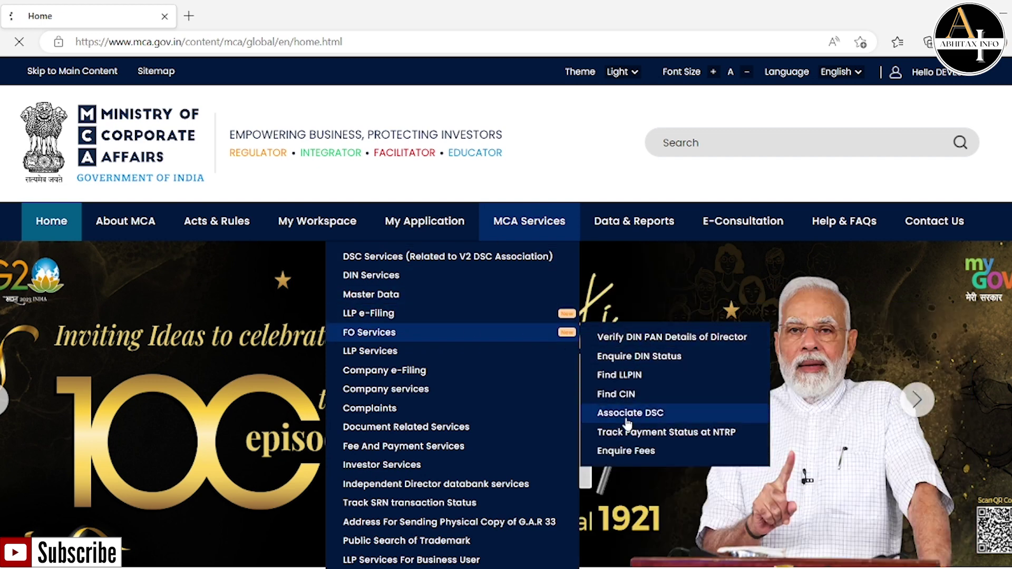
scroll(583, 404, "down", 3)
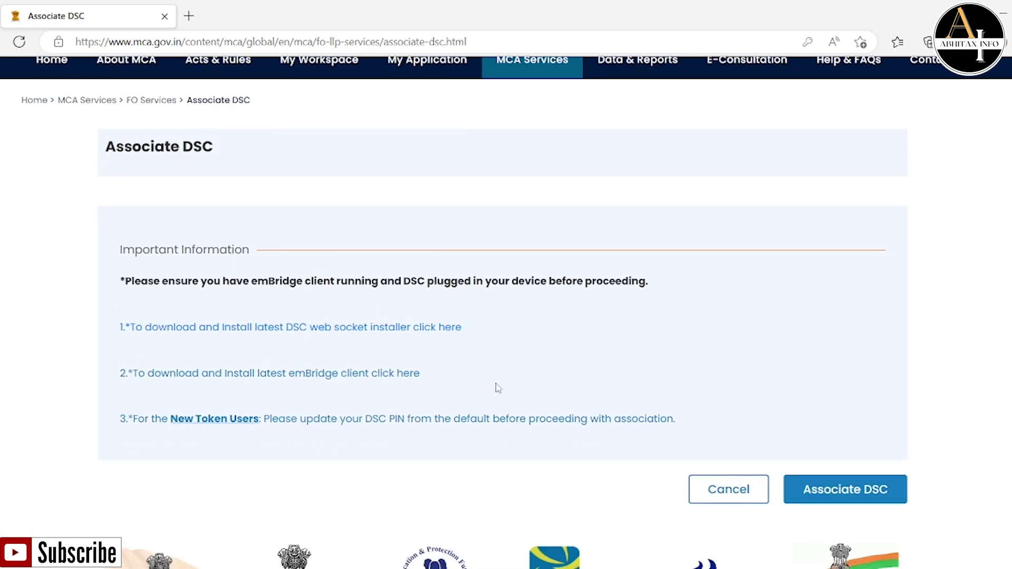
left_click(825, 490)
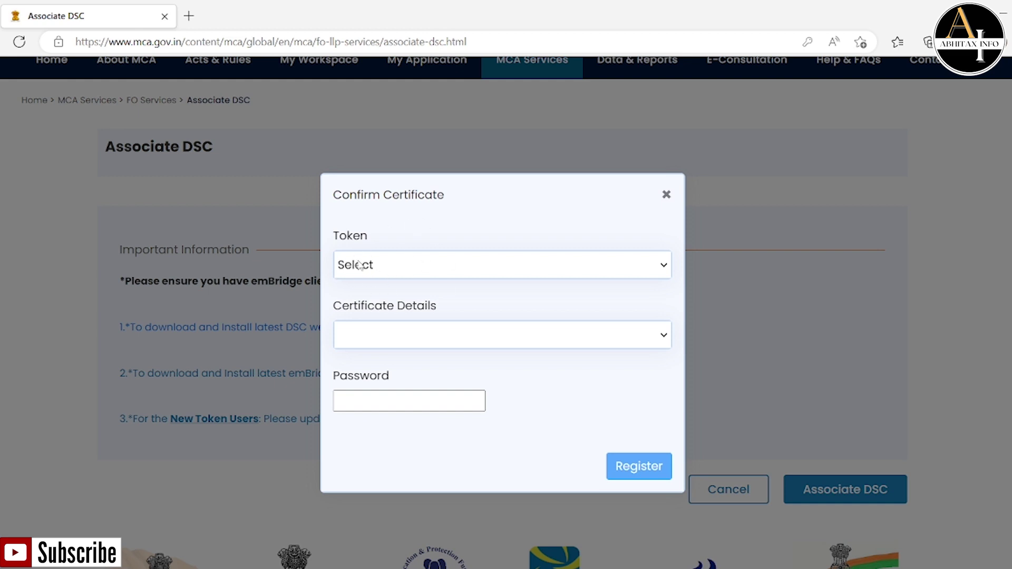
Step: Select the ePass2003 token and the signer's certificate, enter the token password, and Register
left_click(406, 268)
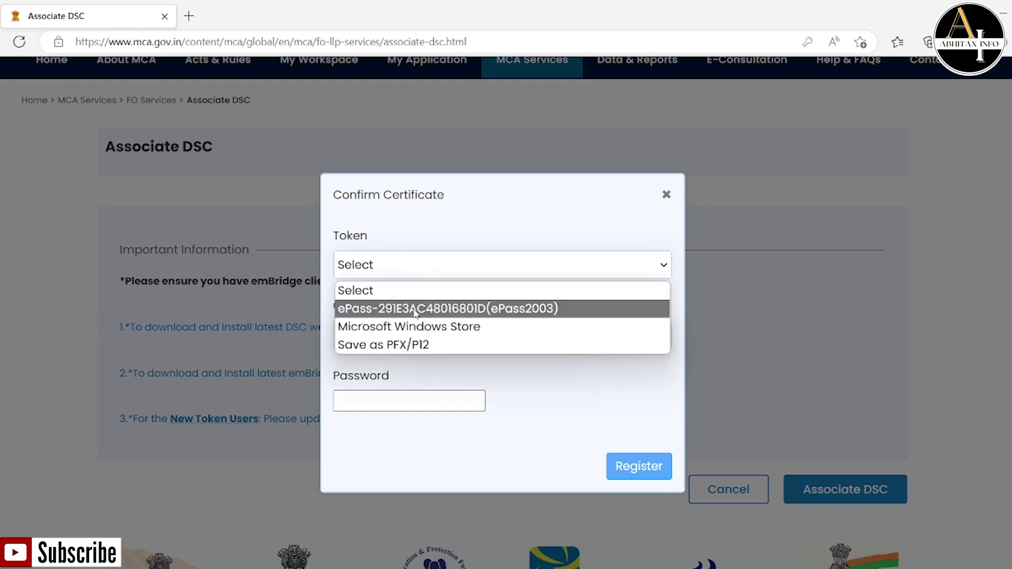
left_click(412, 311)
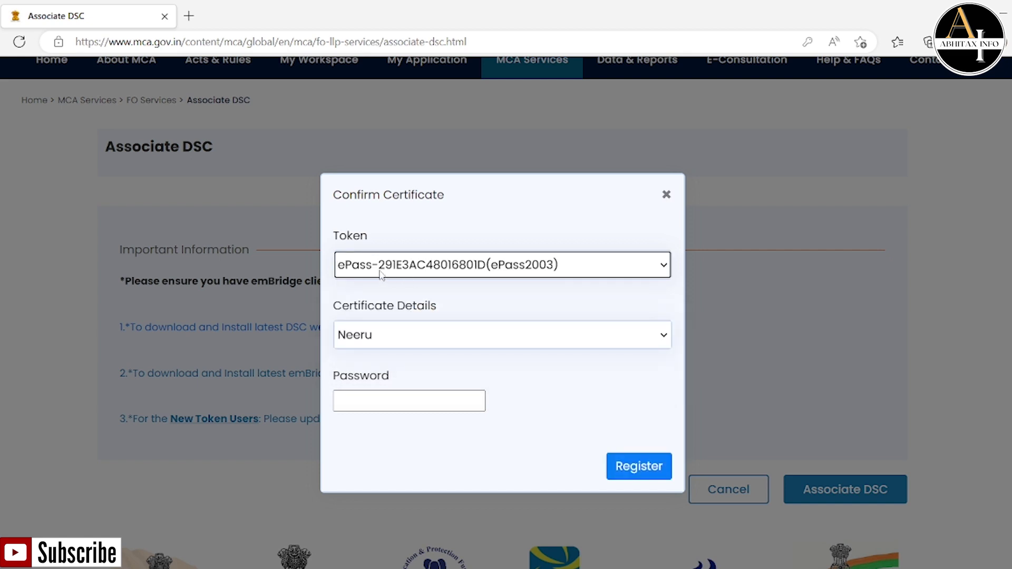
left_click(405, 337)
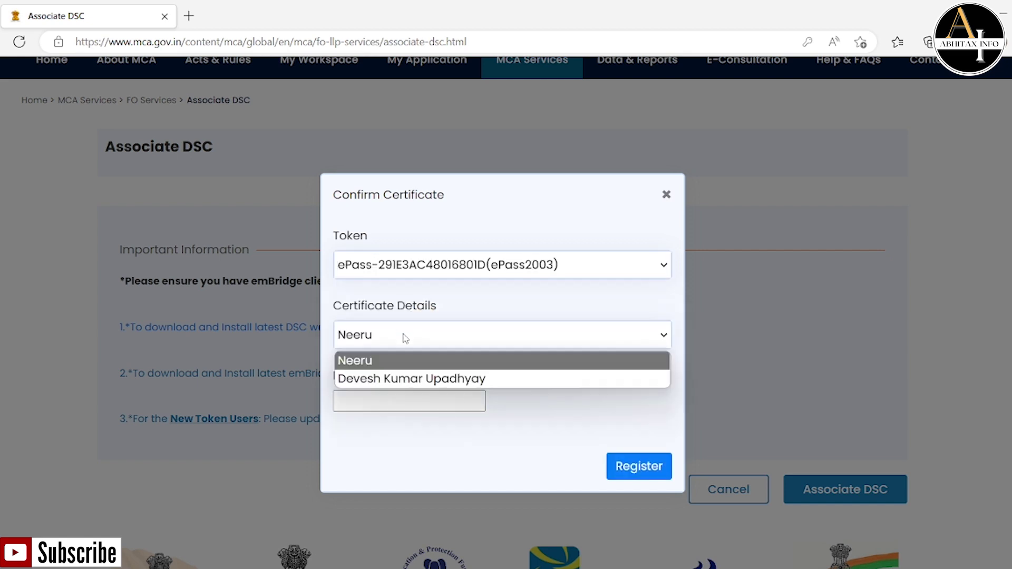
left_click(398, 378)
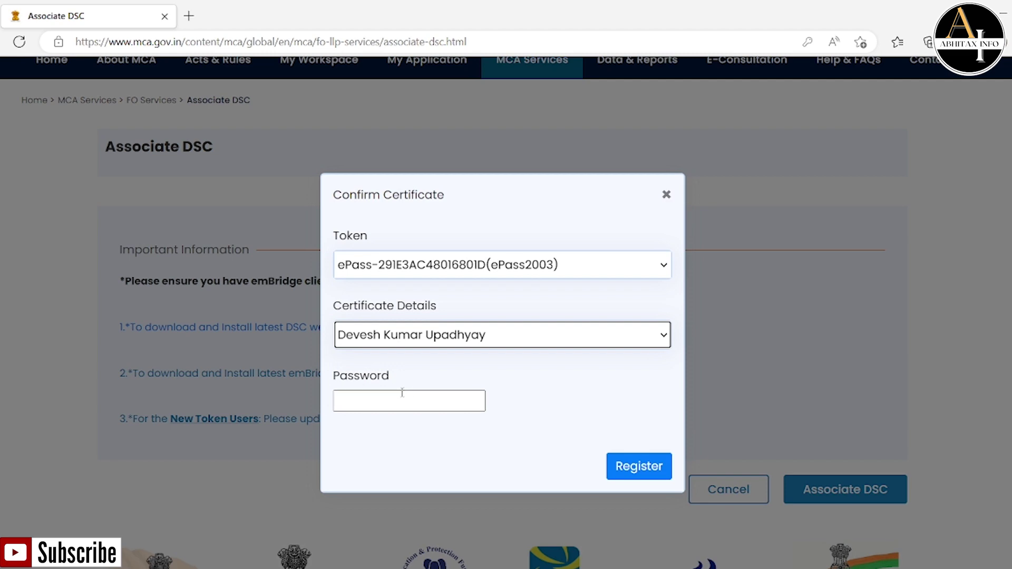
left_click(399, 401)
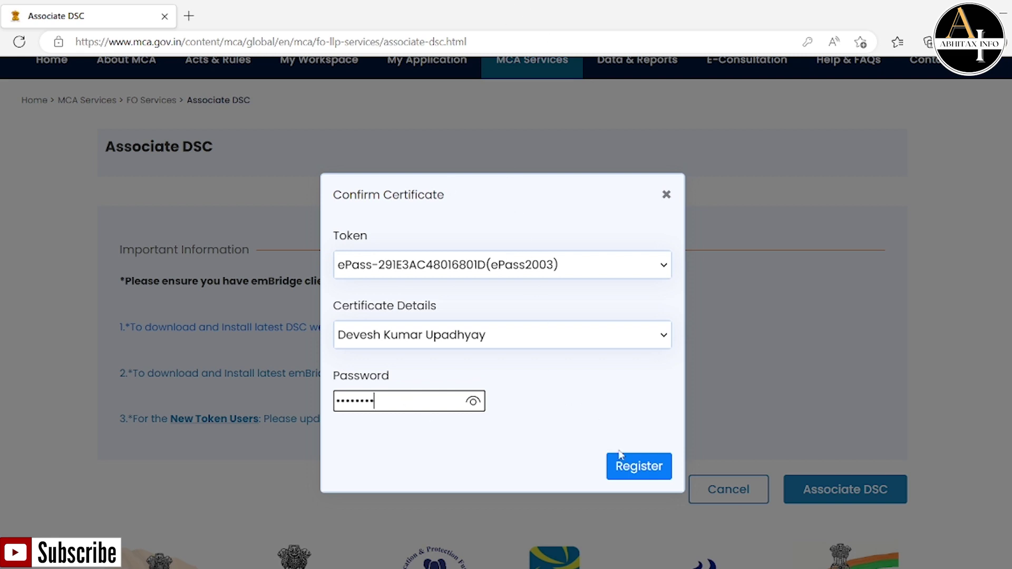
left_click(627, 468)
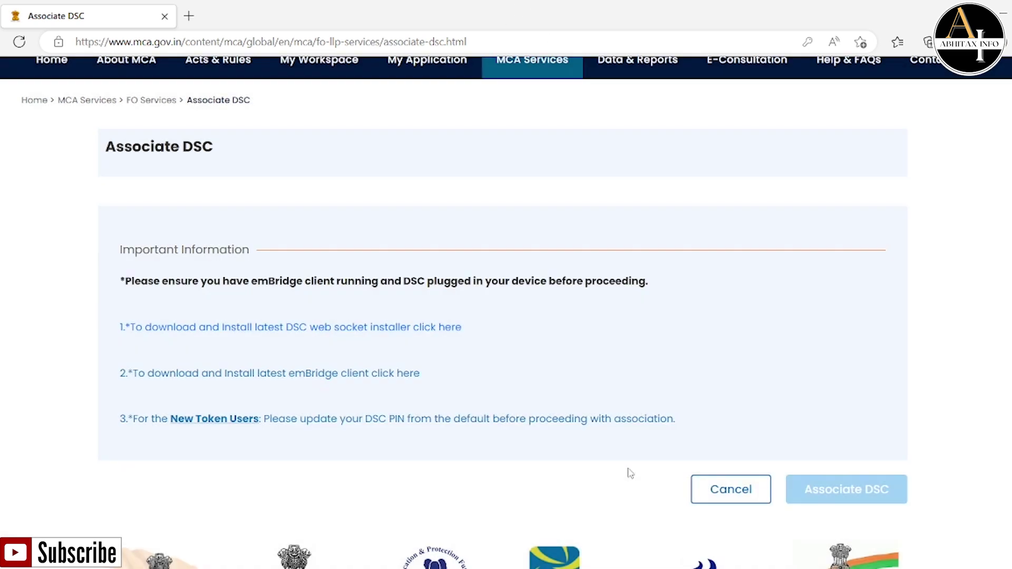